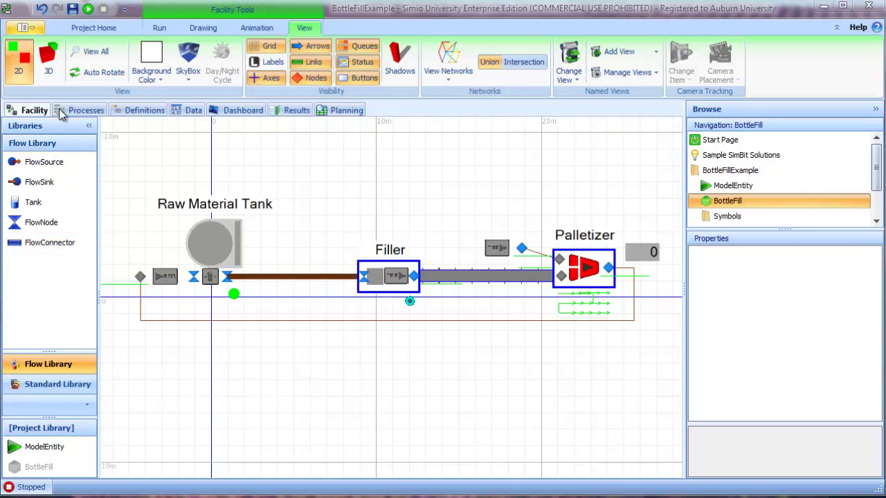
# Run the BottleFill model so bottles flow from the Raw Material Tank through the Filler.
pyautogui.click(88, 9)
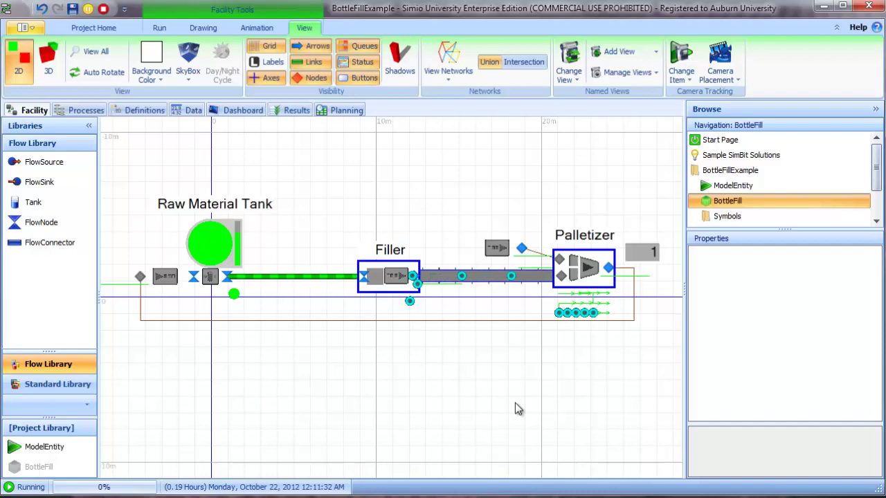
pyautogui.press('3')
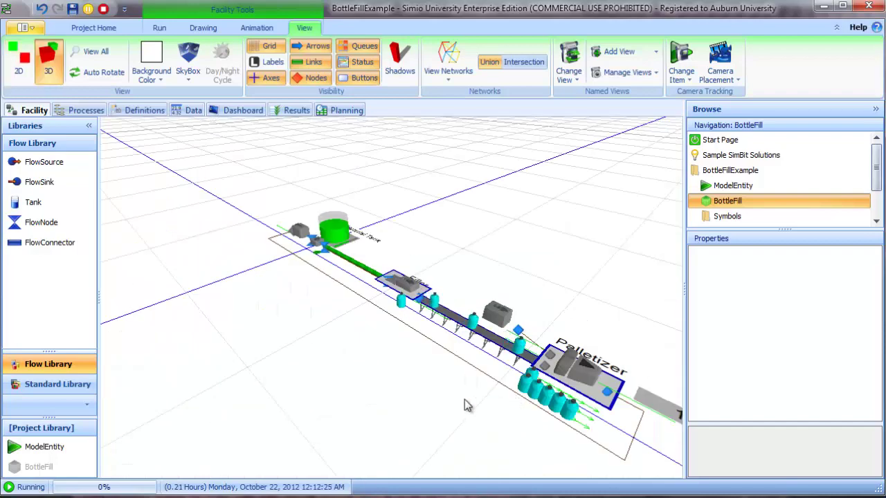
pyautogui.moveTo(424, 364); pyautogui.dragTo(556, 380, button='right')
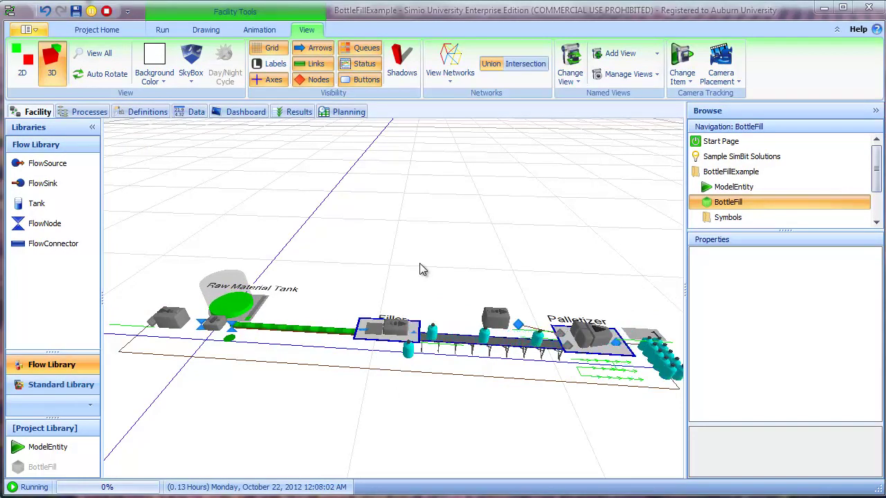
# In 2D view, check the Filler's FlowSink1 and Source1, and stop and reset the run.
pyautogui.press('2')
pyautogui.moveTo(422, 268); pyautogui.dragTo(415, 172)
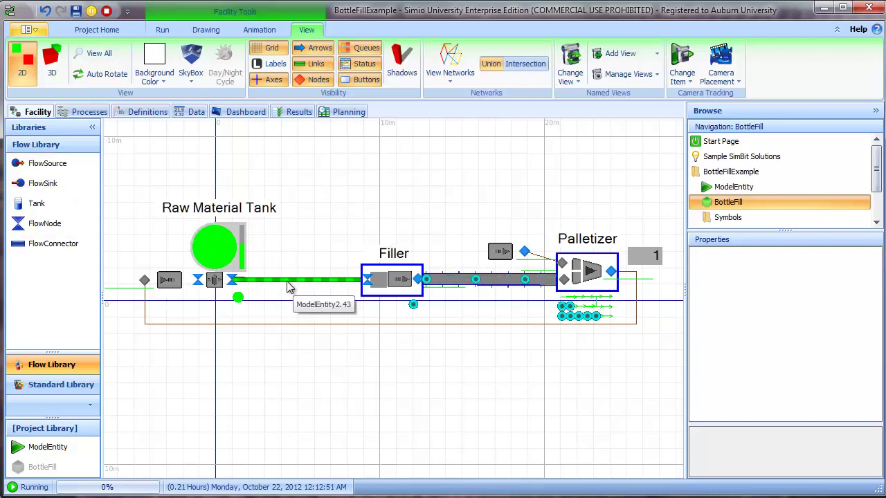
pyautogui.click(376, 280)
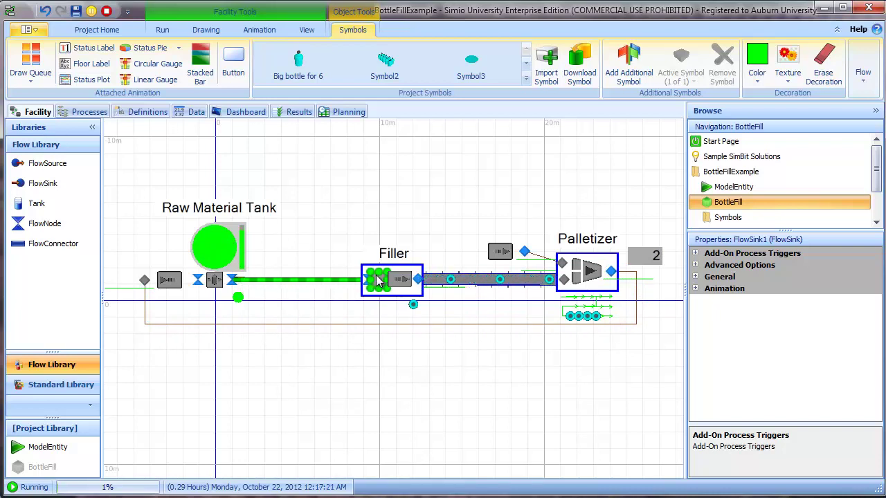
pyautogui.click(106, 11)
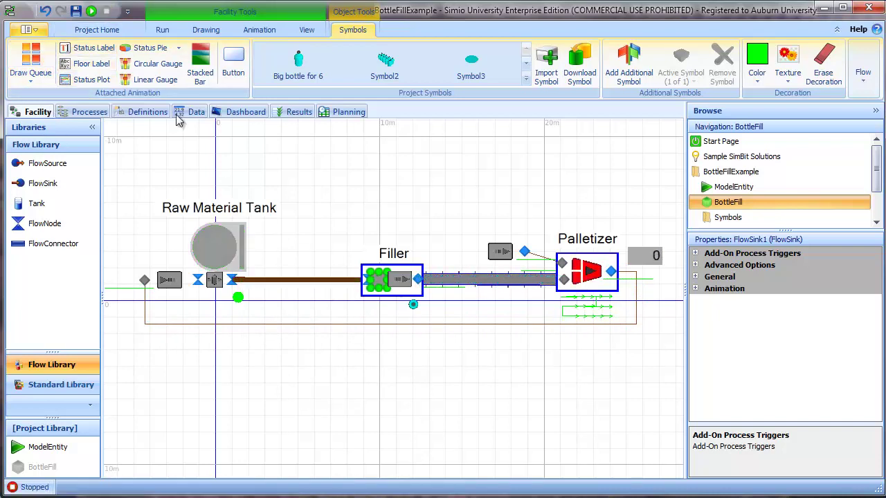
pyautogui.click(406, 280)
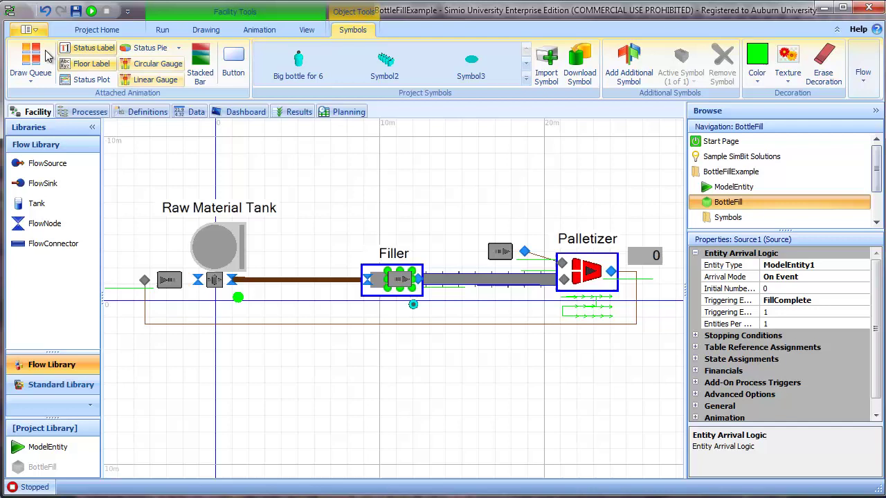
# Restart the run and watch the Palletizer's properties until its counter reaches 14.
pyautogui.click(91, 12)
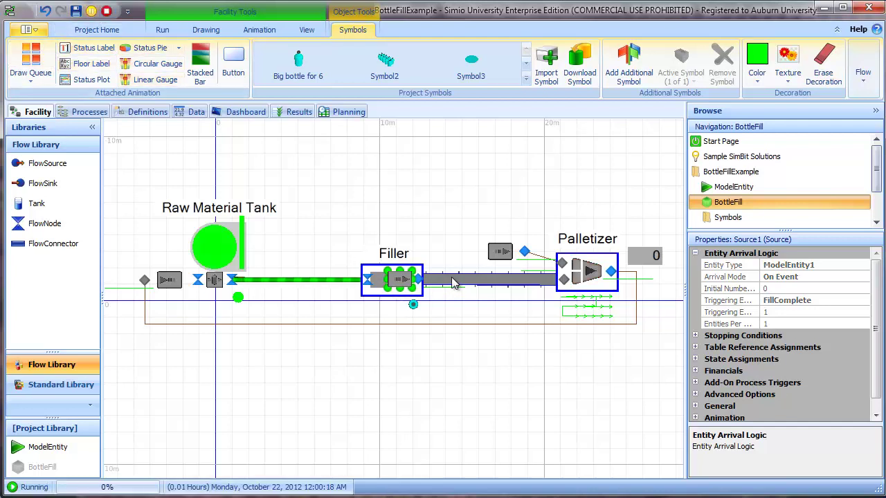
pyautogui.click(587, 274)
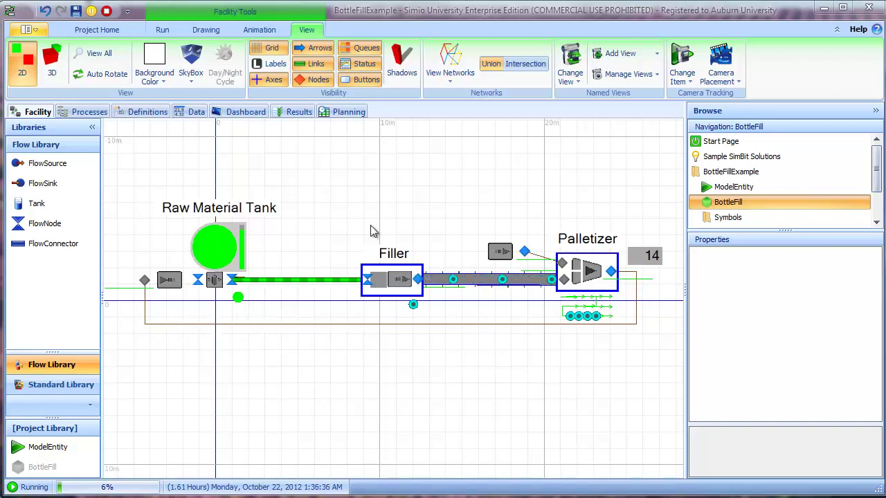
# Review the RefillTank and FillComplete events, then confirm Source1 arrives on FillComplete.
pyautogui.click(146, 113)
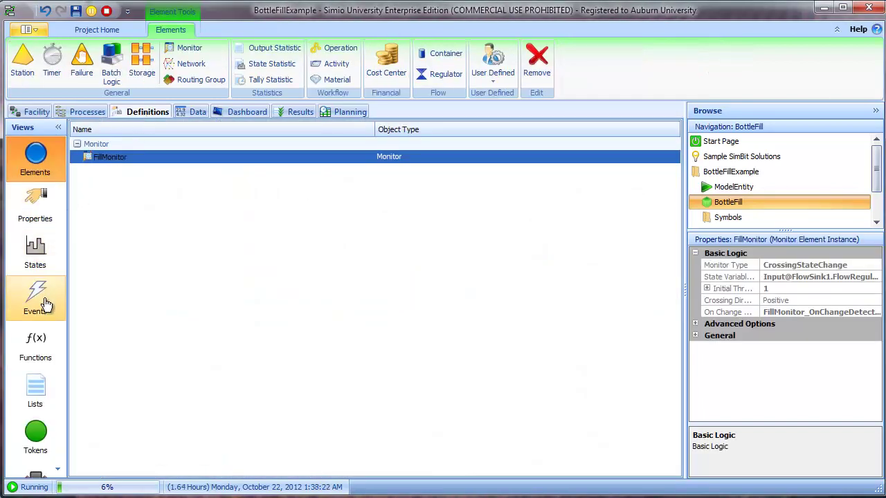
pyautogui.click(36, 294)
pyautogui.click(116, 170)
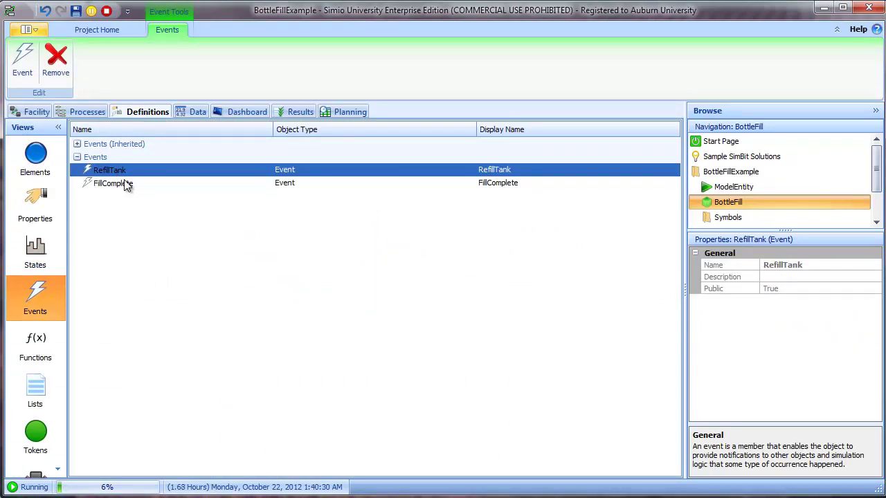
pyautogui.click(129, 186)
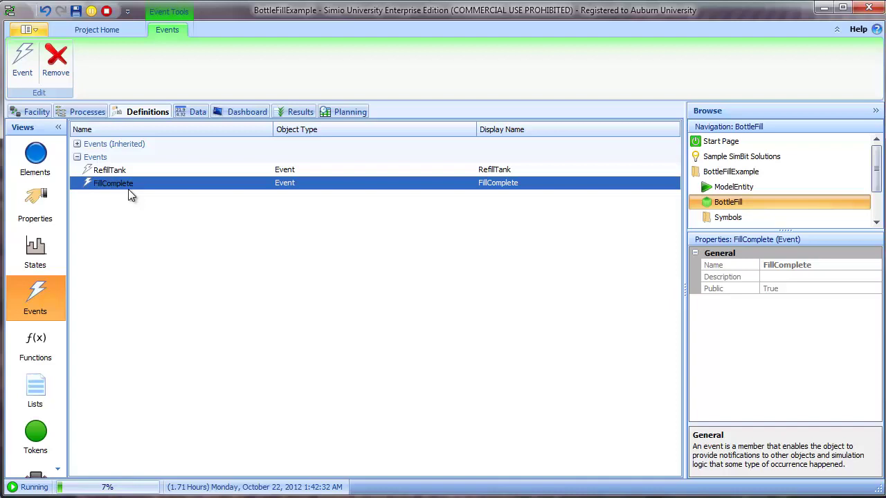
pyautogui.click(34, 110)
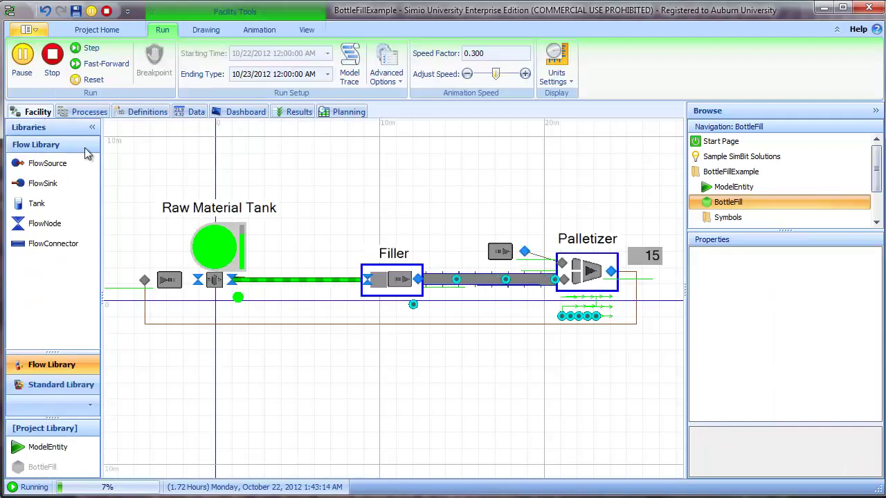
pyautogui.click(401, 284)
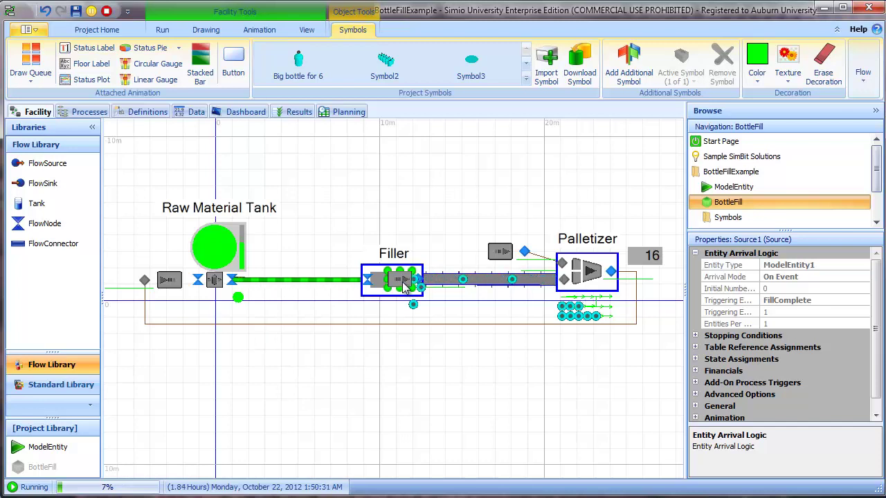
# Inspect FillMonitor: FlowSink1 CurrentVolumeFlowOut crossing a 1 Cubic Meters positive threshold.
pyautogui.click(141, 112)
pyautogui.click(35, 166)
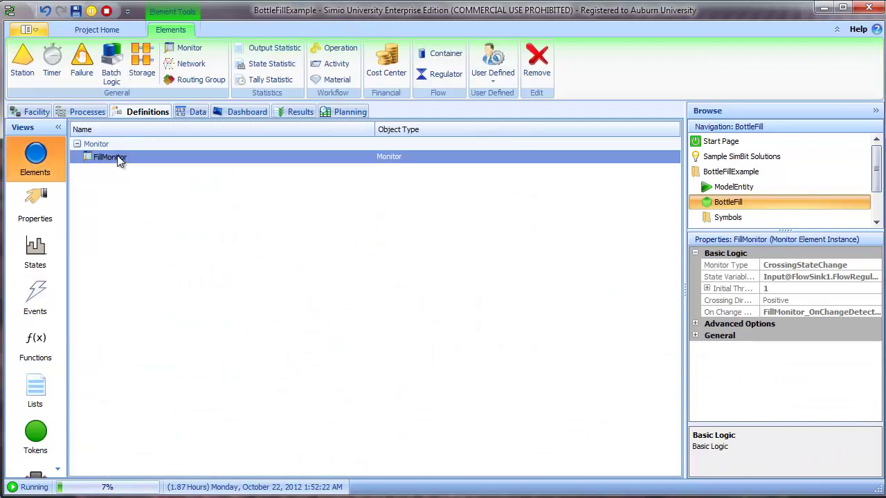
pyautogui.click(118, 160)
pyautogui.click(107, 161)
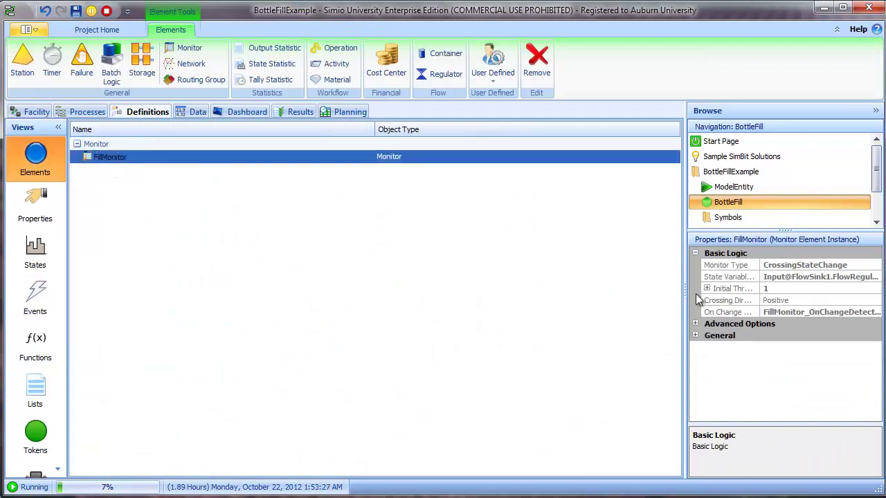
pyautogui.moveTo(685, 290); pyautogui.dragTo(503, 286)
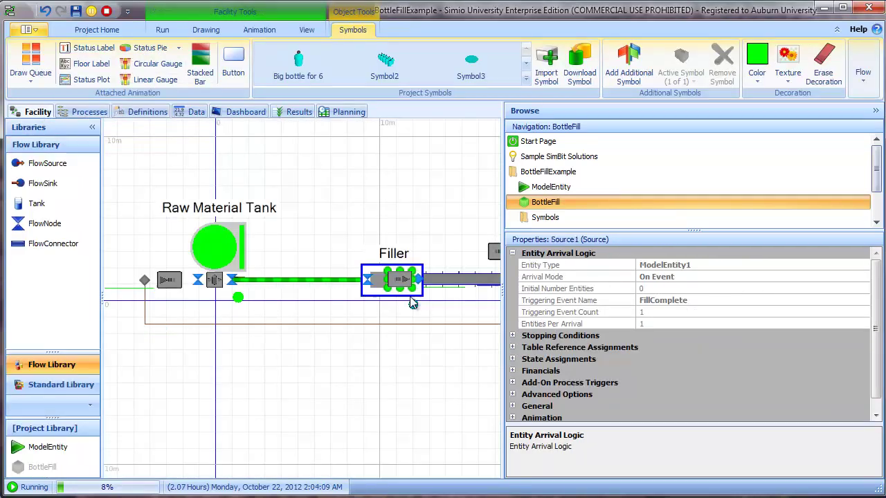
pyautogui.click(367, 282)
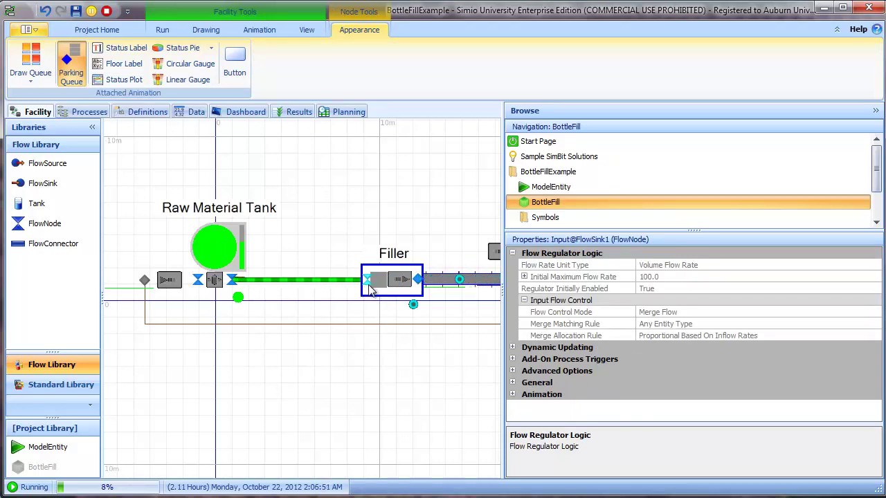
pyautogui.click(138, 111)
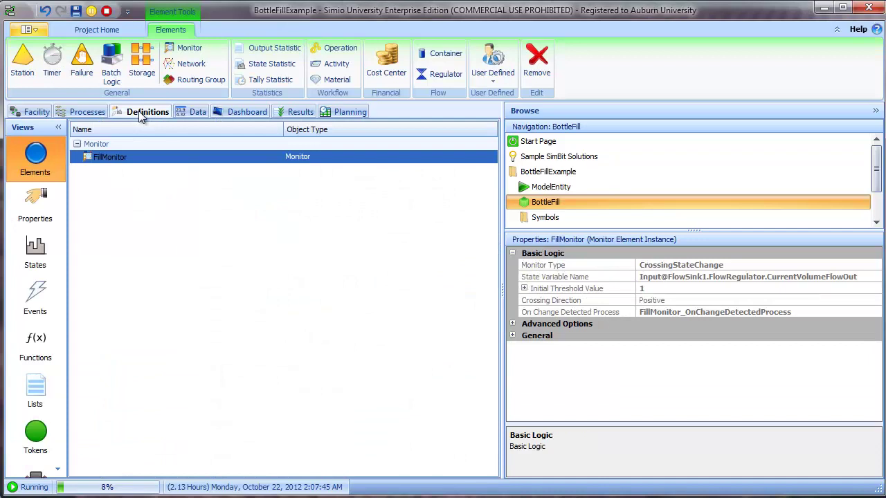
pyautogui.click(524, 288)
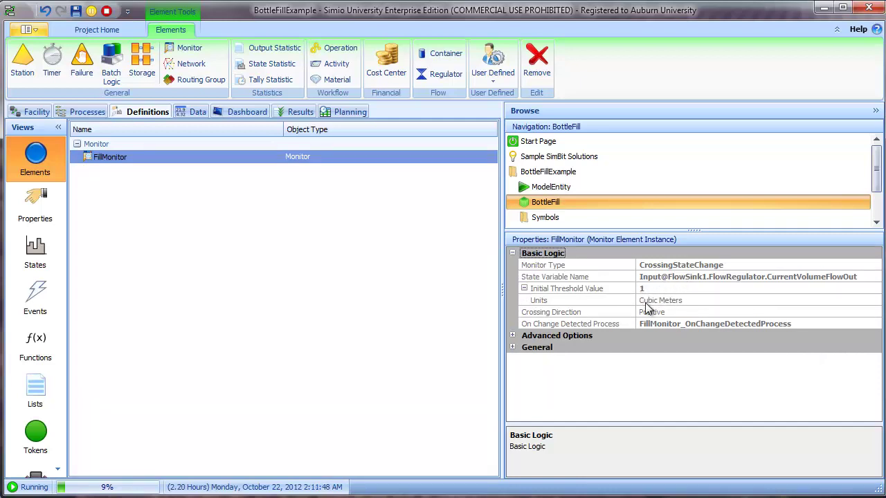
pyautogui.click(652, 325)
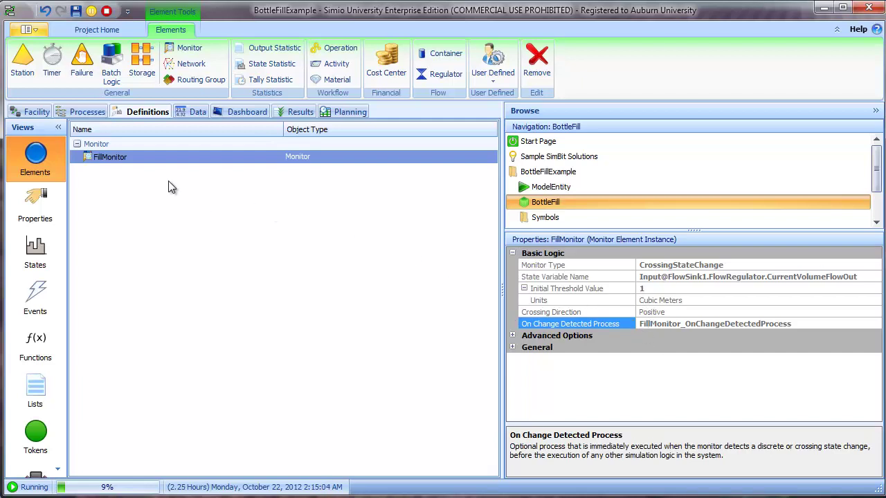
# Check that Fire1 fires FillComplete and Assign1 raises the monitor threshold by one.
pyautogui.click(88, 112)
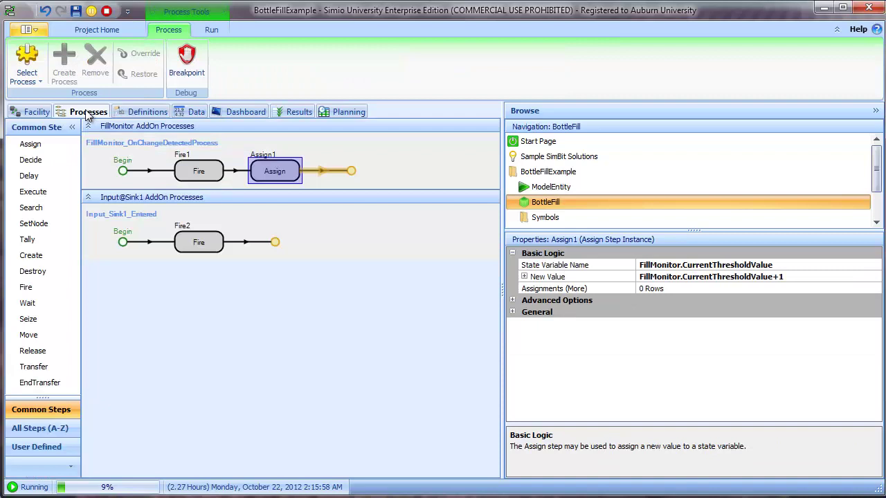
pyautogui.click(195, 174)
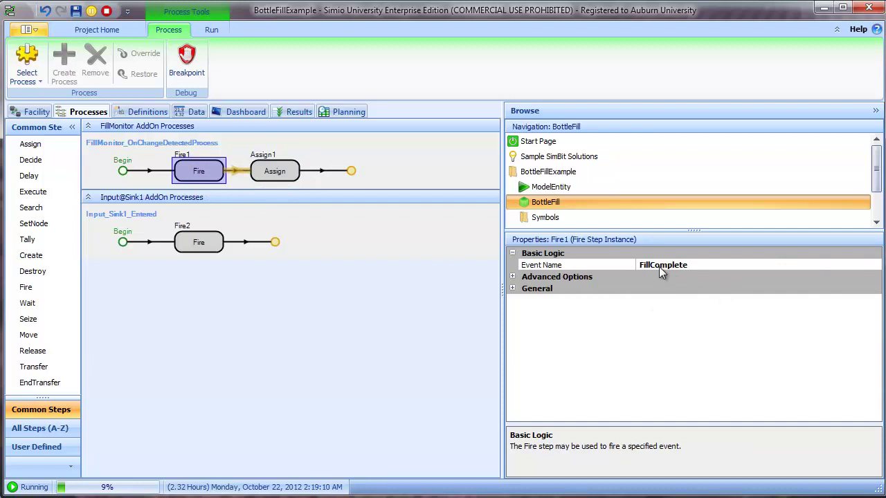
pyautogui.click(34, 112)
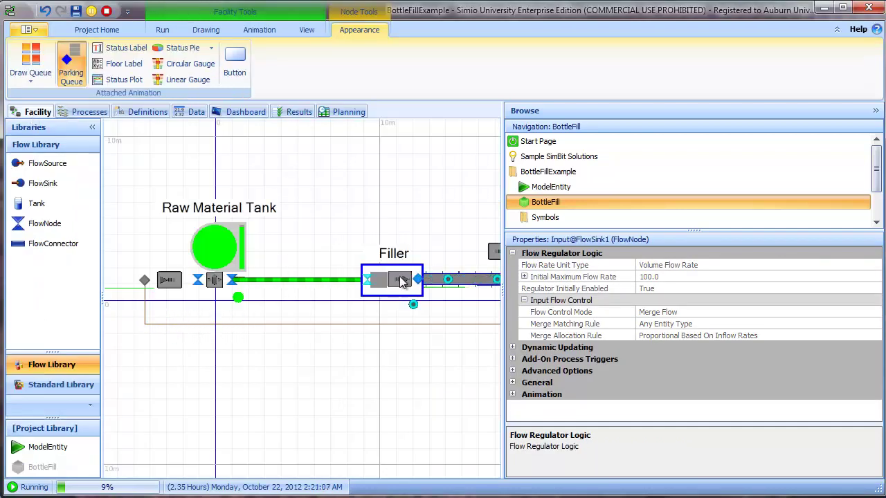
pyautogui.click(401, 281)
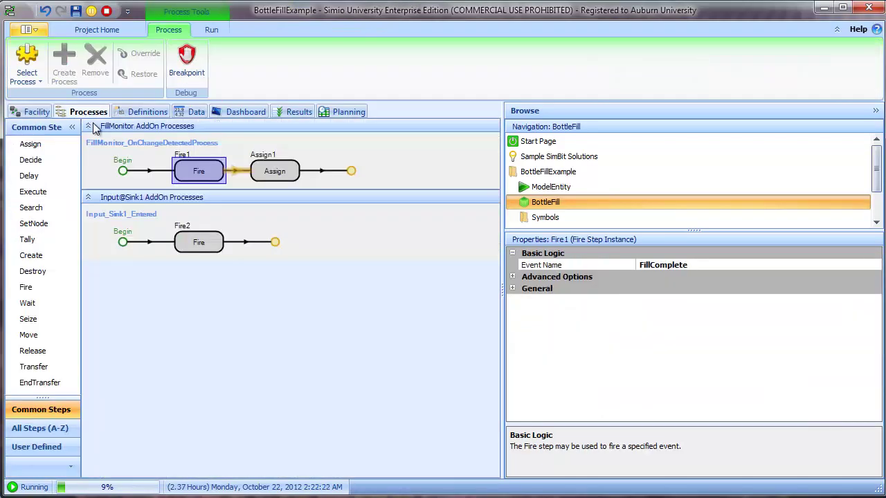
pyautogui.click(88, 111)
pyautogui.click(270, 178)
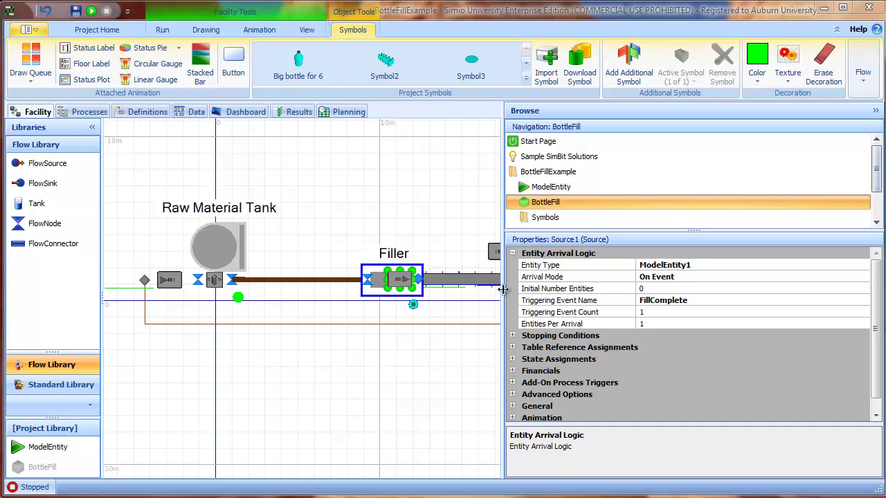
# Confirm the Input_Sink1_Entered process's Fire2 step fires the RefillTank event.
pyautogui.moveTo(503, 290); pyautogui.dragTo(689, 289)
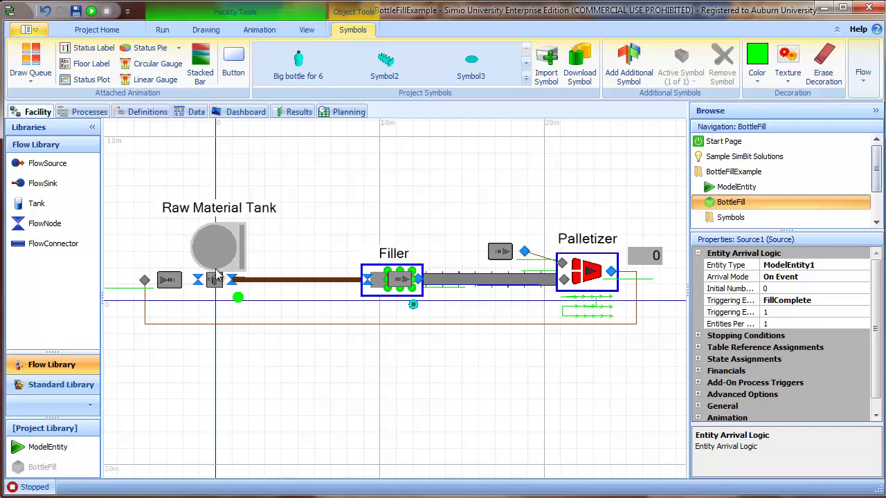
pyautogui.click(145, 280)
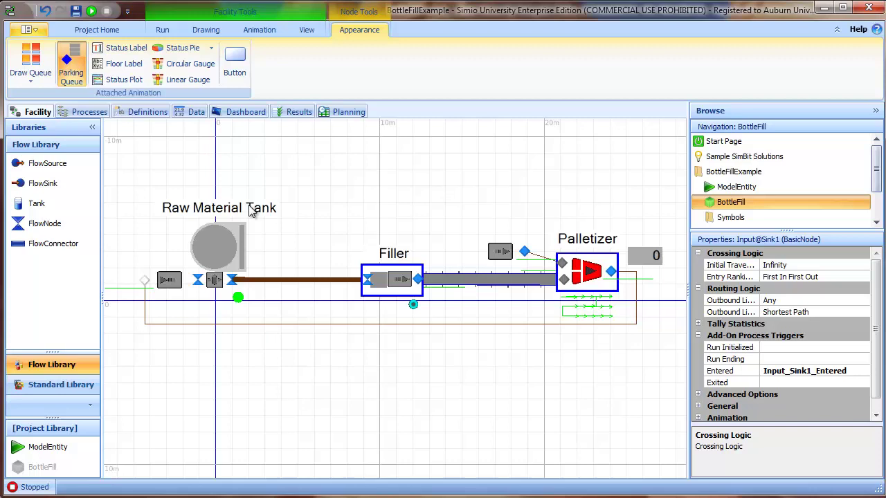
pyautogui.click(92, 113)
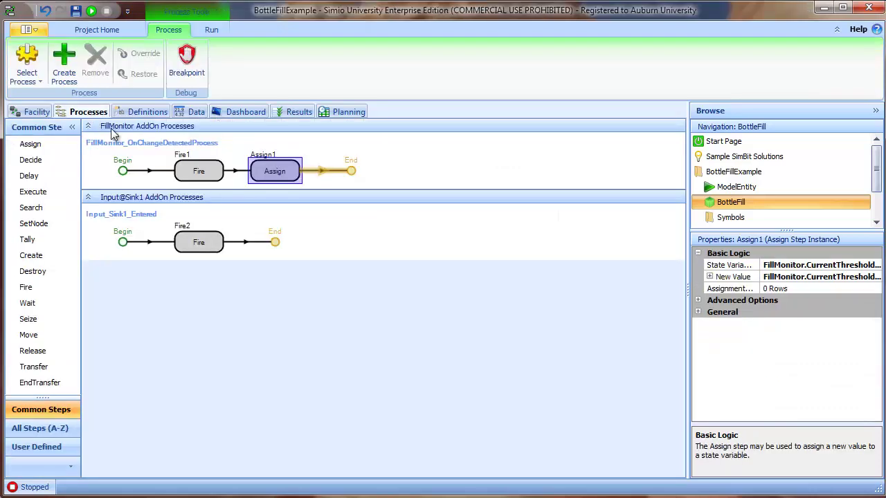
pyautogui.click(198, 242)
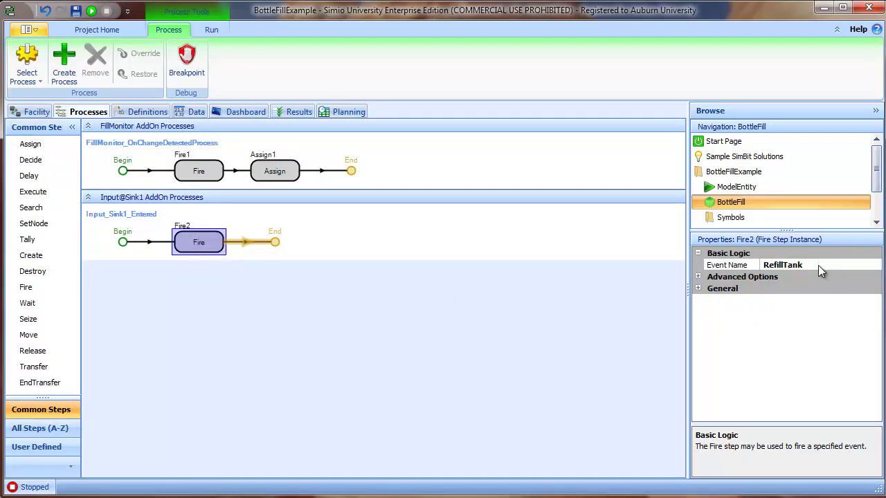
pyautogui.click(28, 112)
# Show Tank1's settings: 12 volume, auto-refill with ModelEntity2 on RefillTank after 0.0 delay.
pyautogui.click(214, 277)
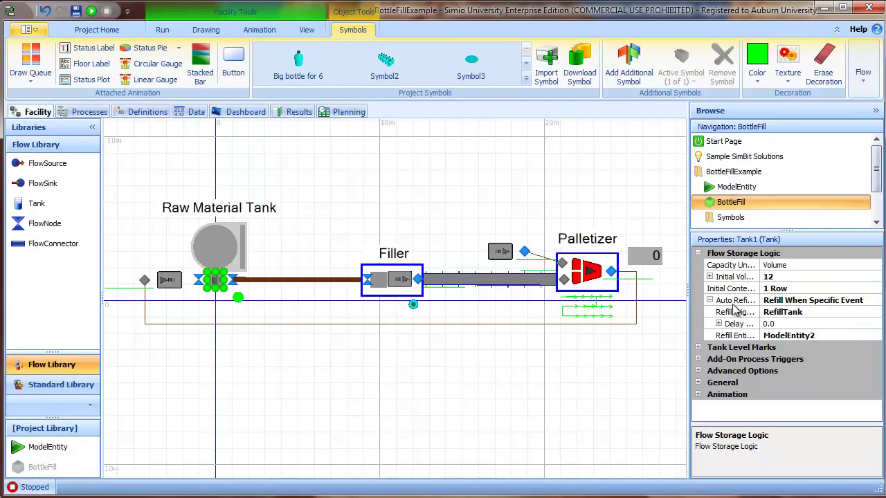
pyautogui.moveTo(689, 287); pyautogui.dragTo(586, 287)
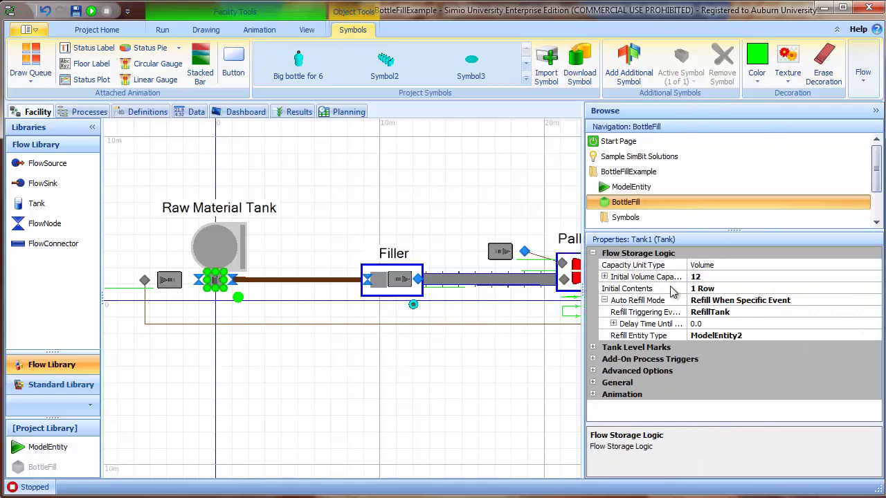
pyautogui.moveTo(687, 294); pyautogui.dragTo(712, 294)
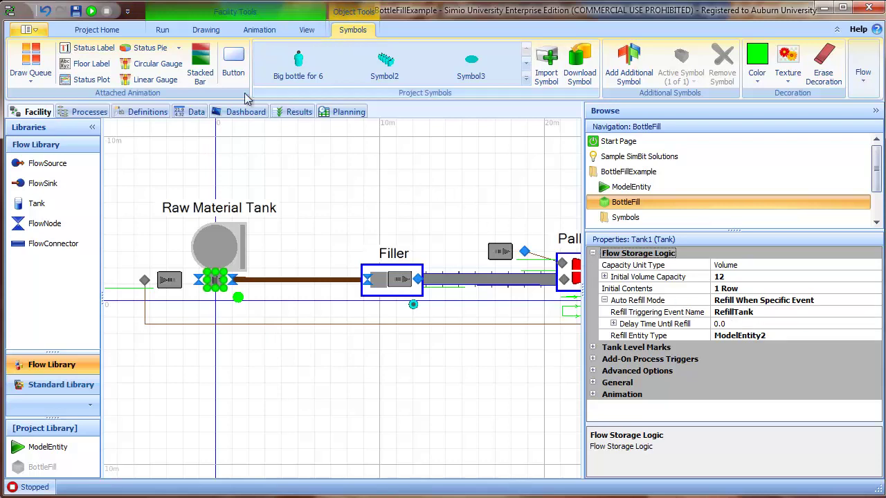
# Read the Palletizer's batch of 10, 5-second processing, Exponential(30) uptime and Triangular(3,6,9) repairs.
pyautogui.click(466, 305)
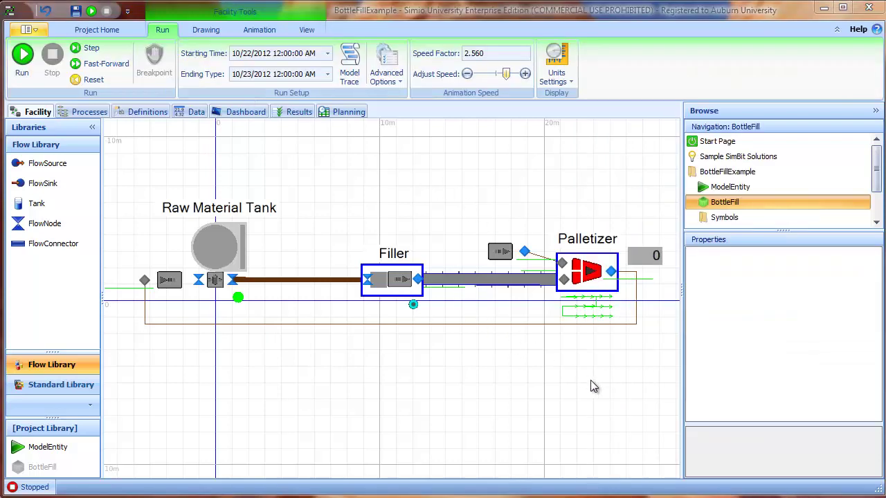
pyautogui.click(587, 275)
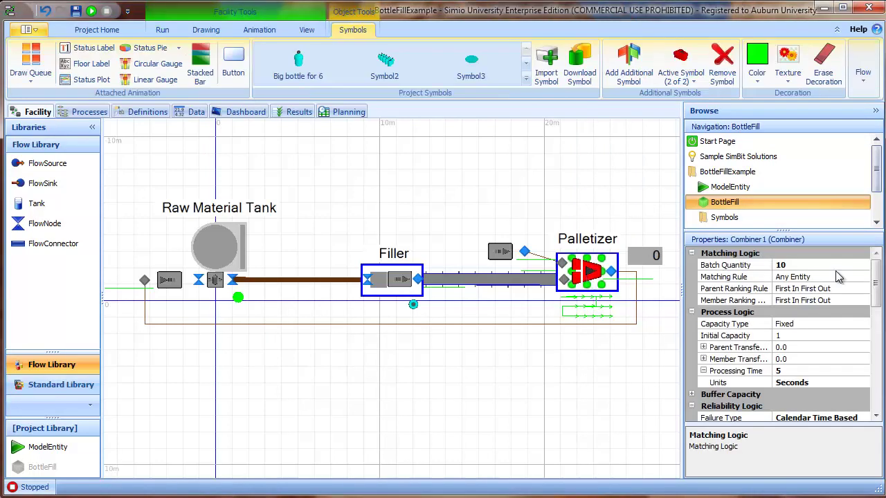
pyautogui.moveTo(780, 230); pyautogui.dragTo(780, 179)
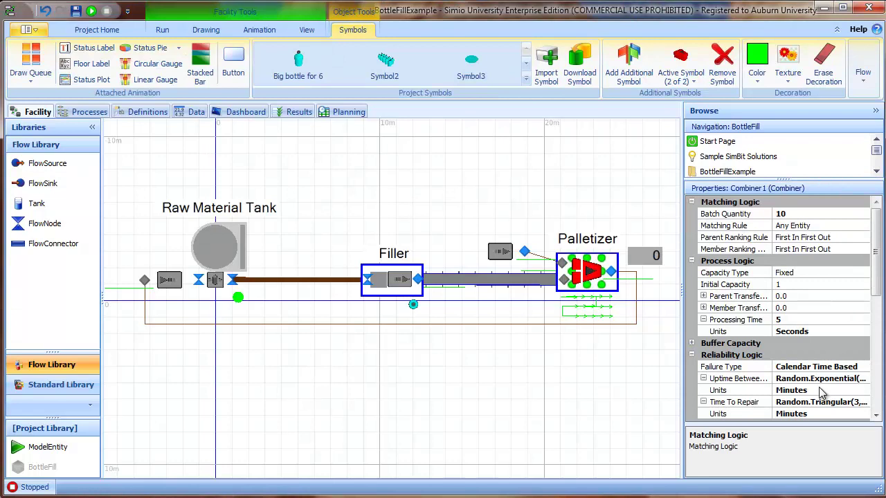
pyautogui.moveTo(682, 308); pyautogui.dragTo(627, 308)
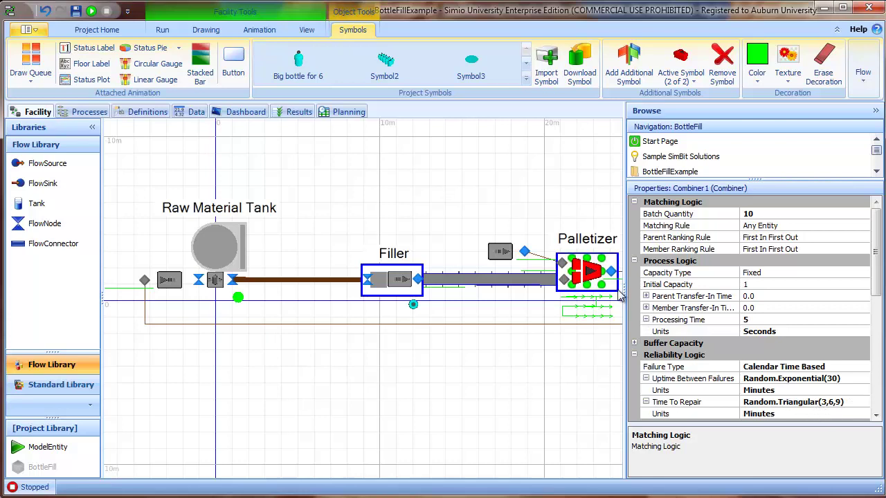
pyautogui.moveTo(624, 288); pyautogui.dragTo(713, 288)
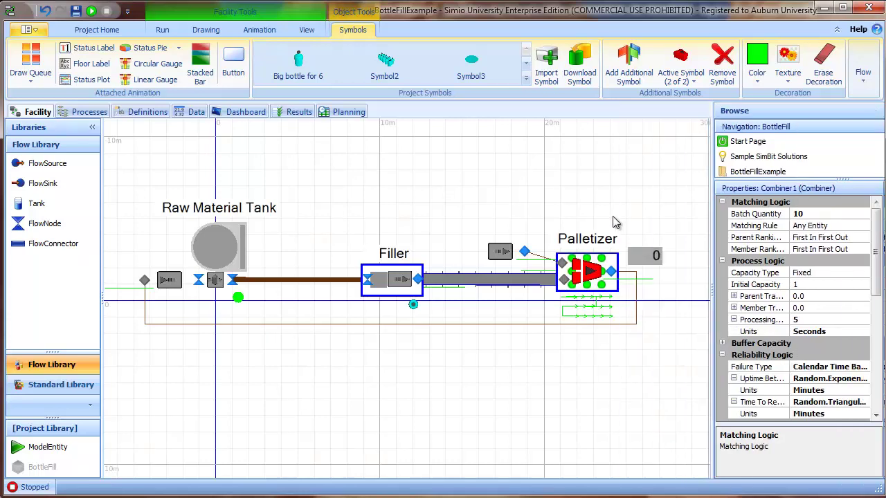
pyautogui.click(569, 205)
pyautogui.click(23, 57)
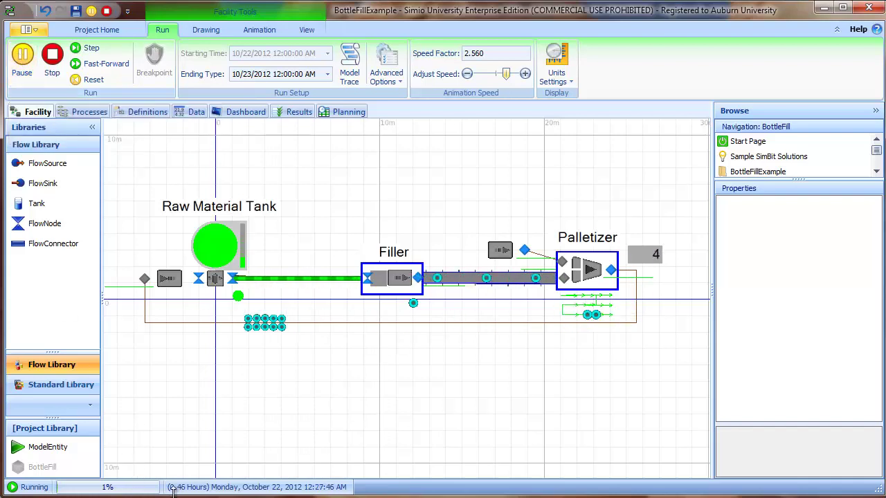
pyautogui.click(25, 63)
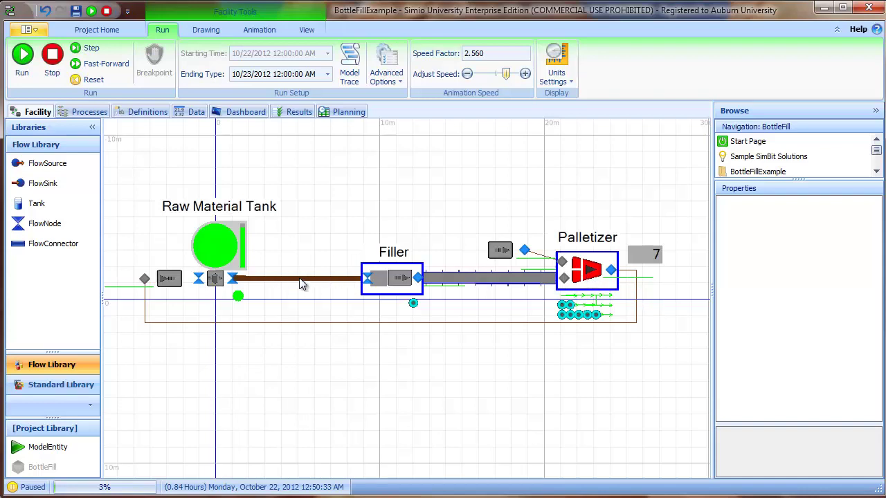
pyautogui.click(23, 57)
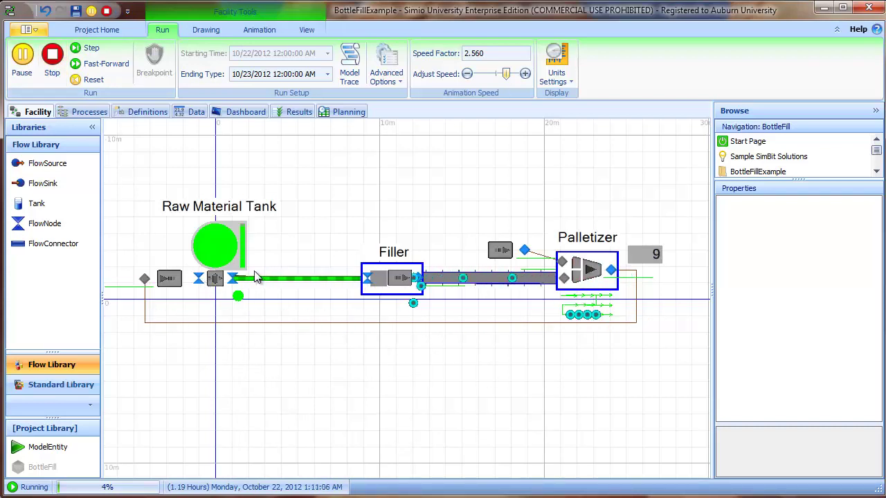
pyautogui.click(53, 61)
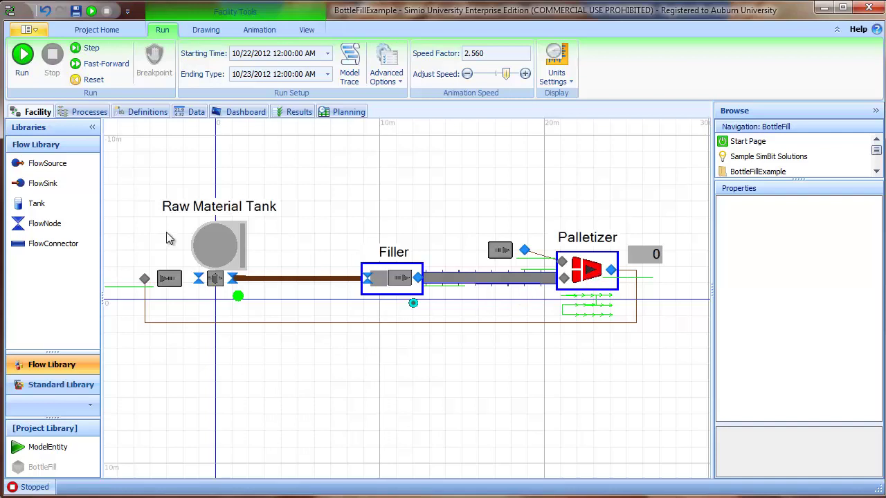
# Show the Palletizer's Failed and Repaired triggers: Combiner1_Failed and Combiner1_Repaired.
pyautogui.click(586, 277)
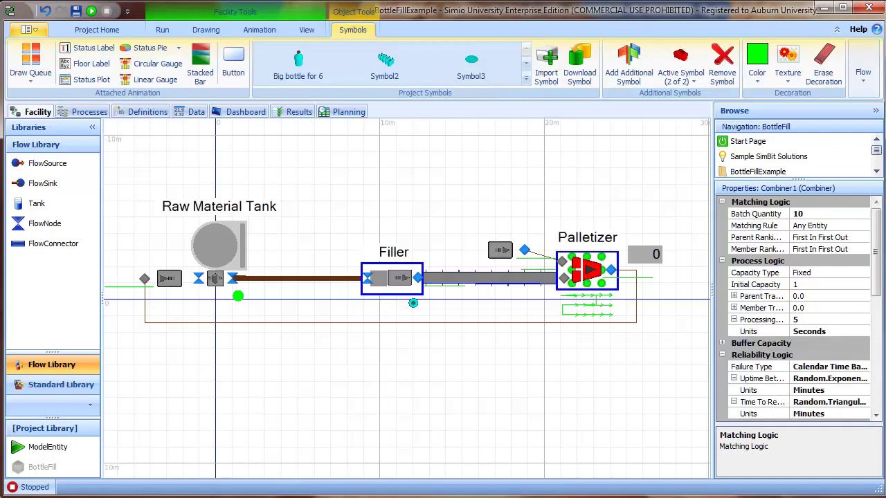
pyautogui.moveTo(877, 270); pyautogui.dragTo(851, 383)
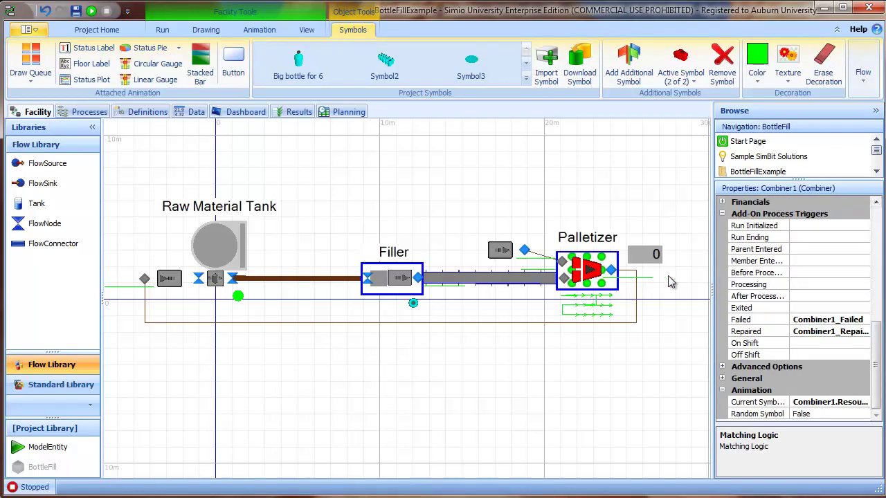
pyautogui.moveTo(714, 291); pyautogui.dragTo(628, 291)
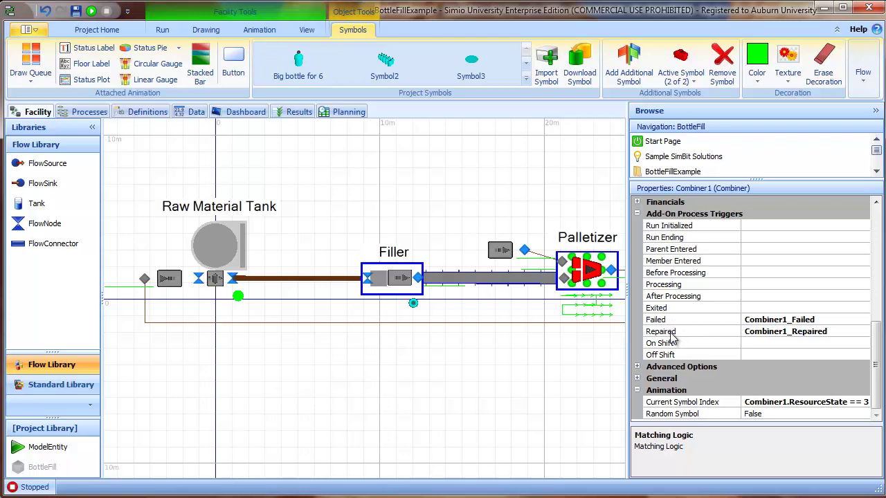
pyautogui.click(89, 115)
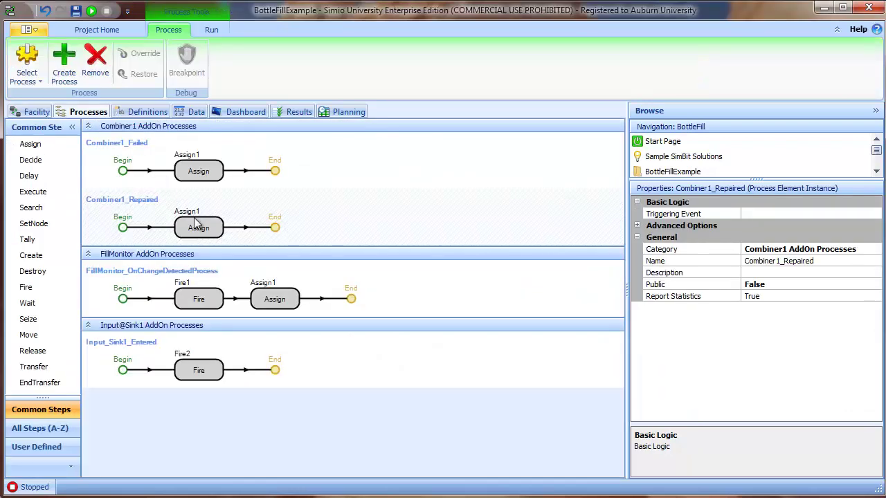
pyautogui.click(204, 173)
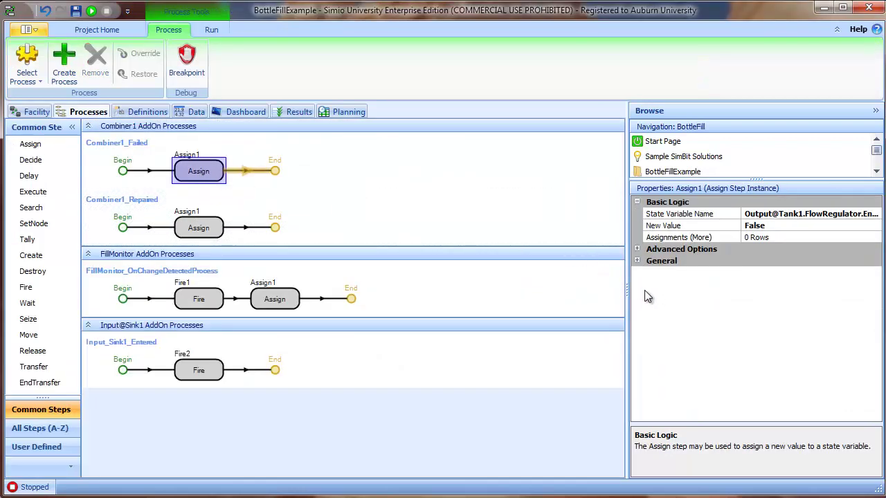
pyautogui.moveTo(627, 289); pyautogui.dragTo(525, 278)
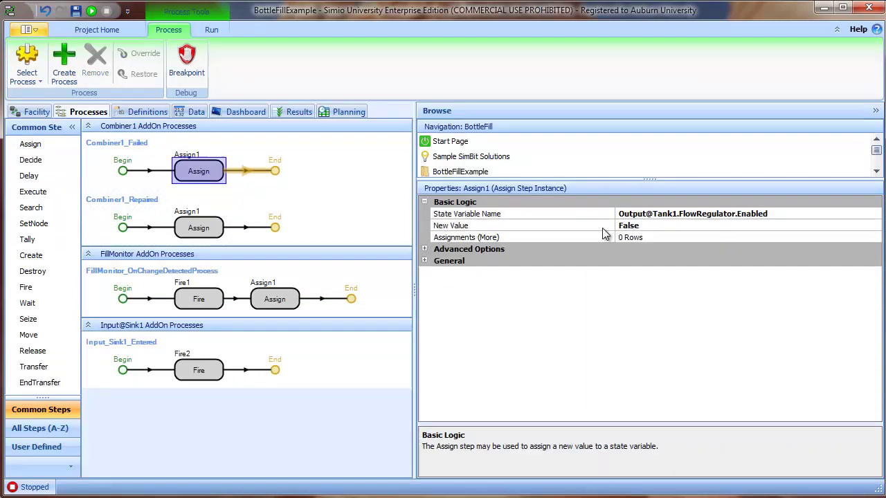
pyautogui.moveTo(614, 226); pyautogui.dragTo(530, 225)
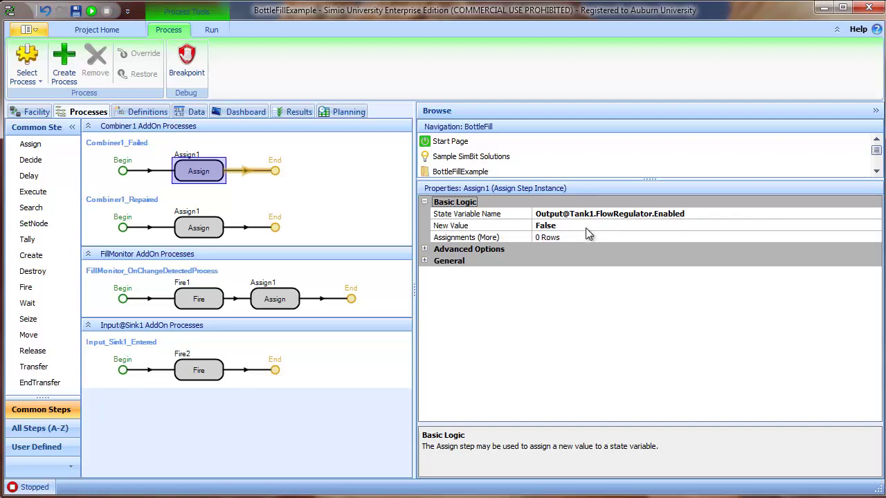
# Confirm the Combiner1_Repaired Assign step sets the flow regulator back to True, then go back to the layout.
pyautogui.click(201, 228)
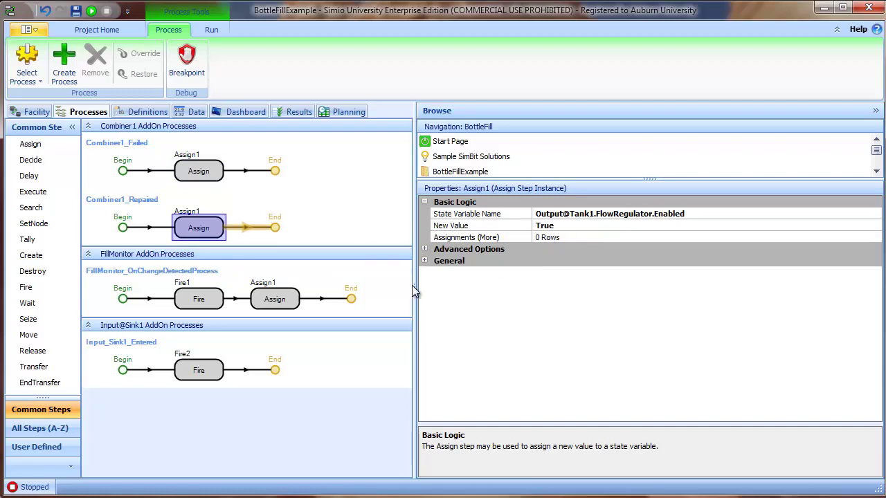
pyautogui.moveTo(412, 286); pyautogui.dragTo(621, 285)
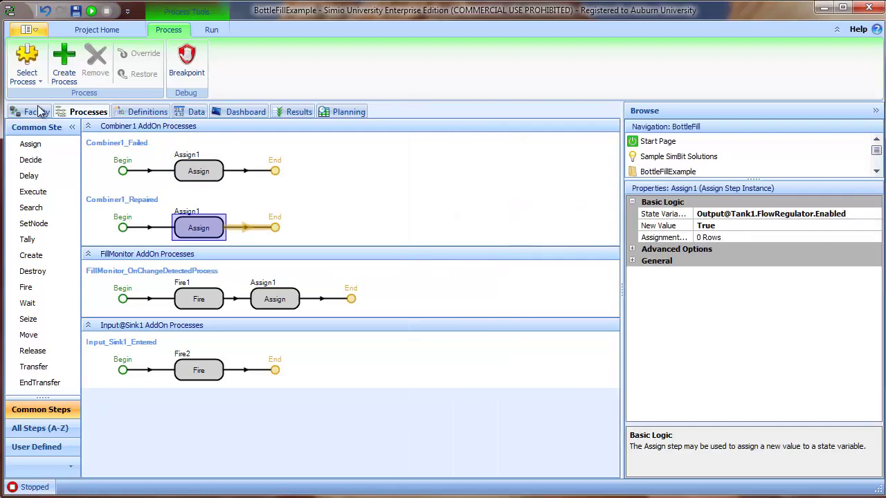
pyautogui.click(35, 112)
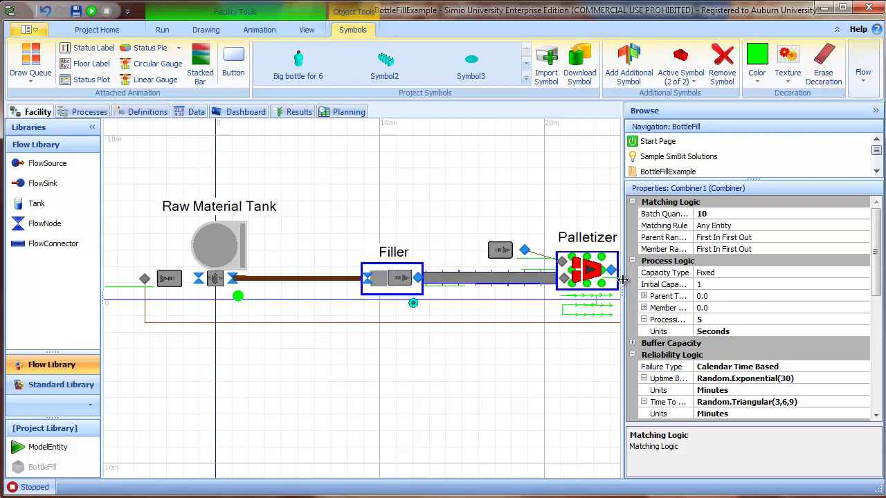
pyautogui.moveTo(622, 279); pyautogui.dragTo(708, 279)
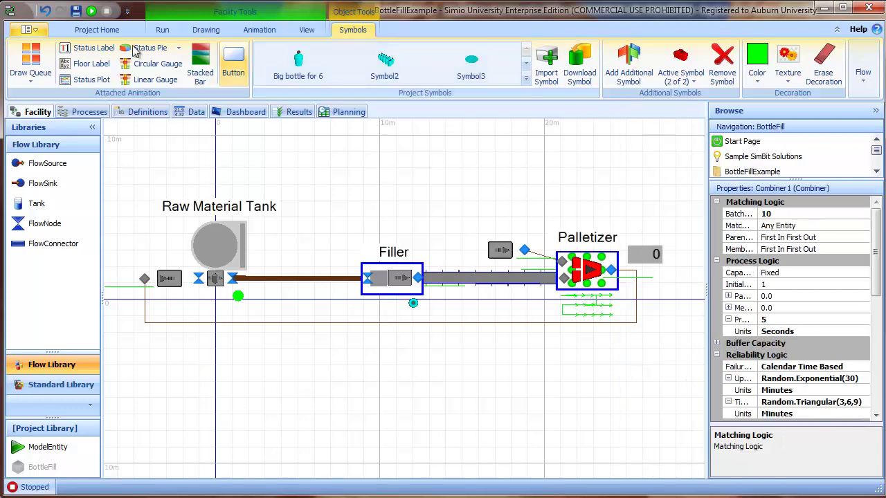
pyautogui.click(90, 11)
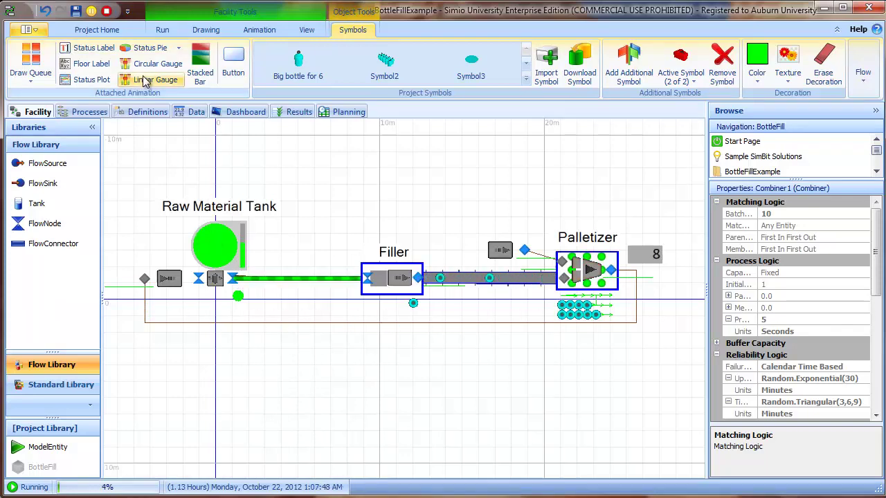
pyautogui.hotkey('shift', 'F5')
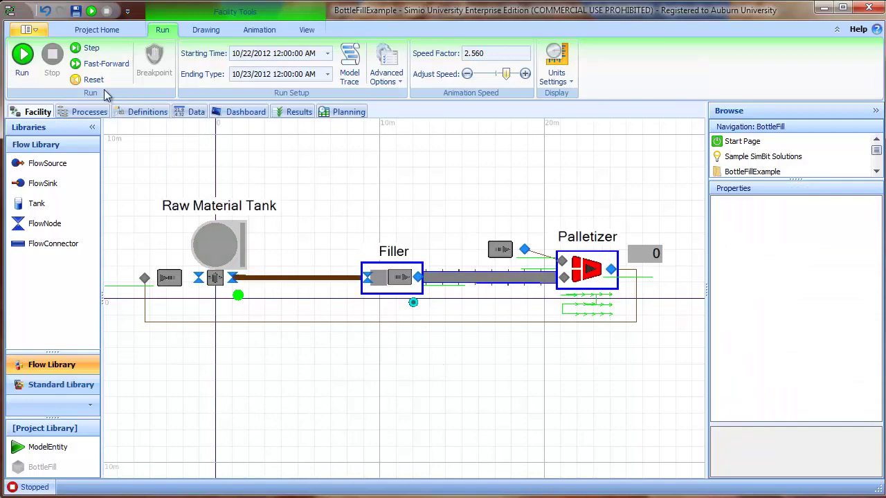
# Restart the BottleFill run, viewing it briefly in 3D before returning to the 2D view.
pyautogui.click(22, 56)
pyautogui.press('3')
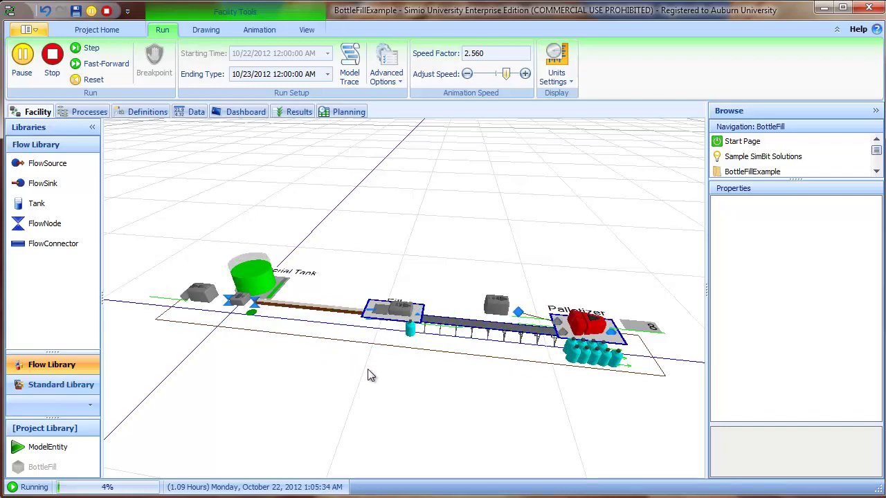
pyautogui.press('2')
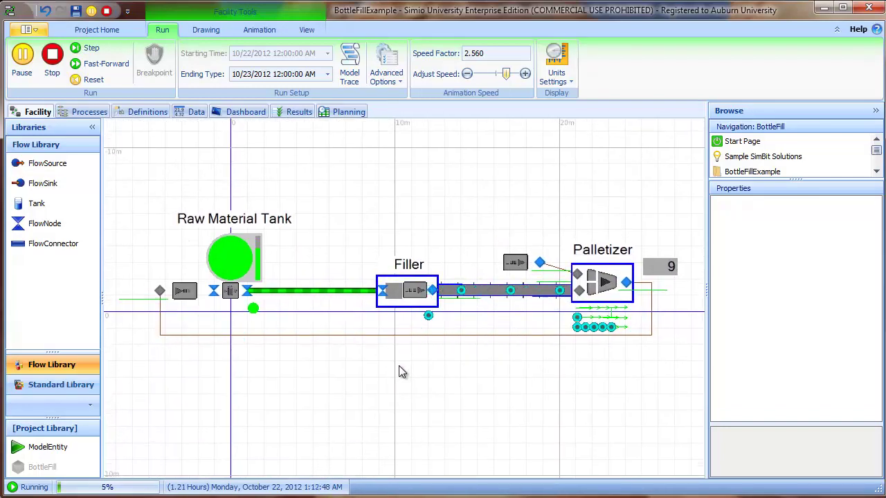